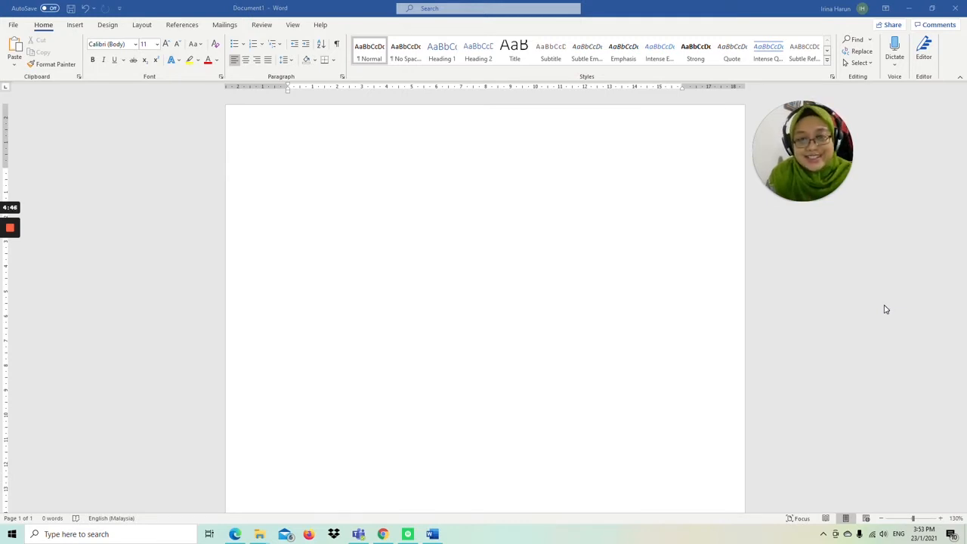
Generate placeholder text in the blank document with the formula =lorem(20,12).
click(348, 152)
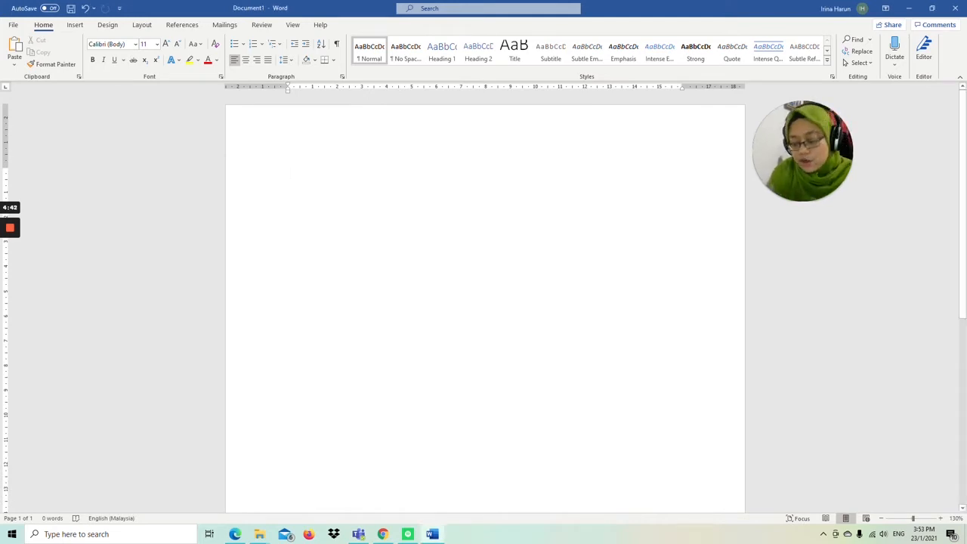
text(=lor)
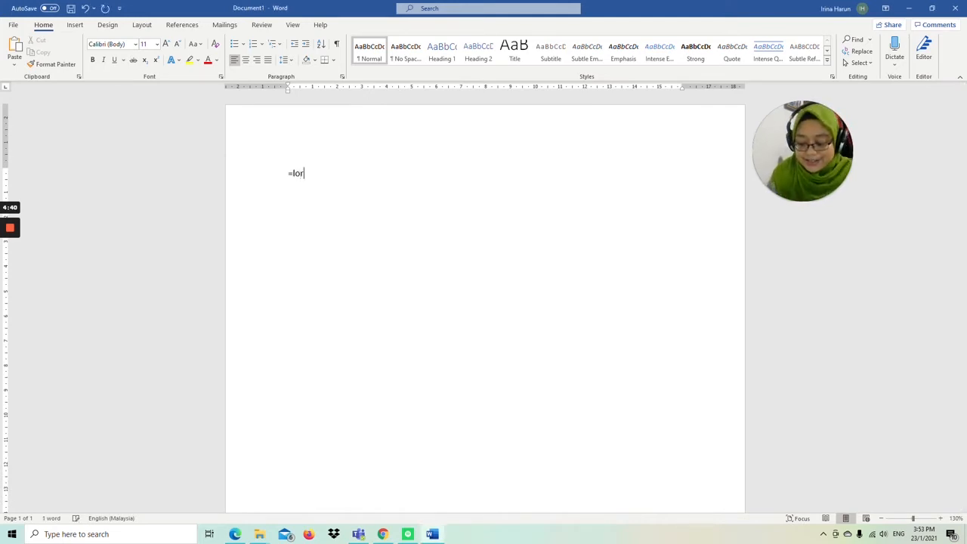
text(em(20,12))
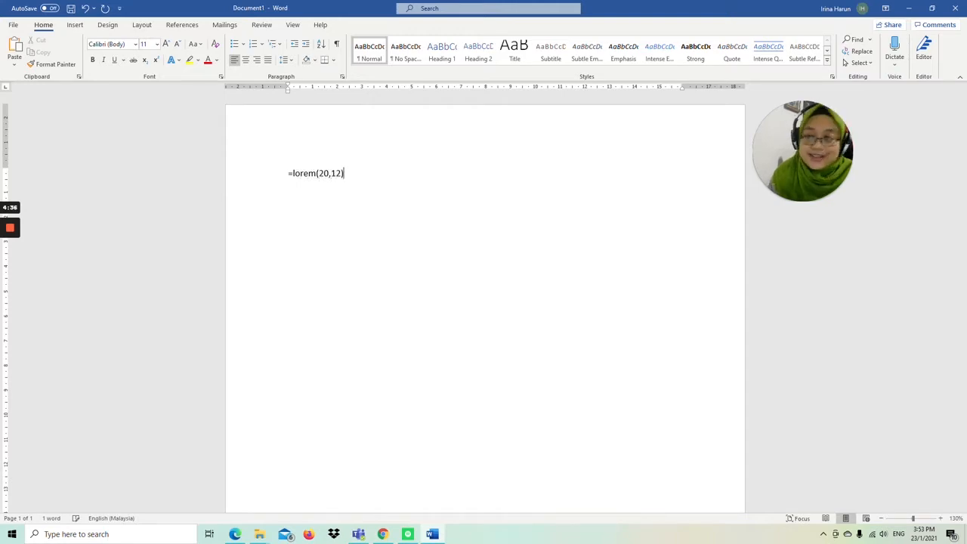
key(Return)
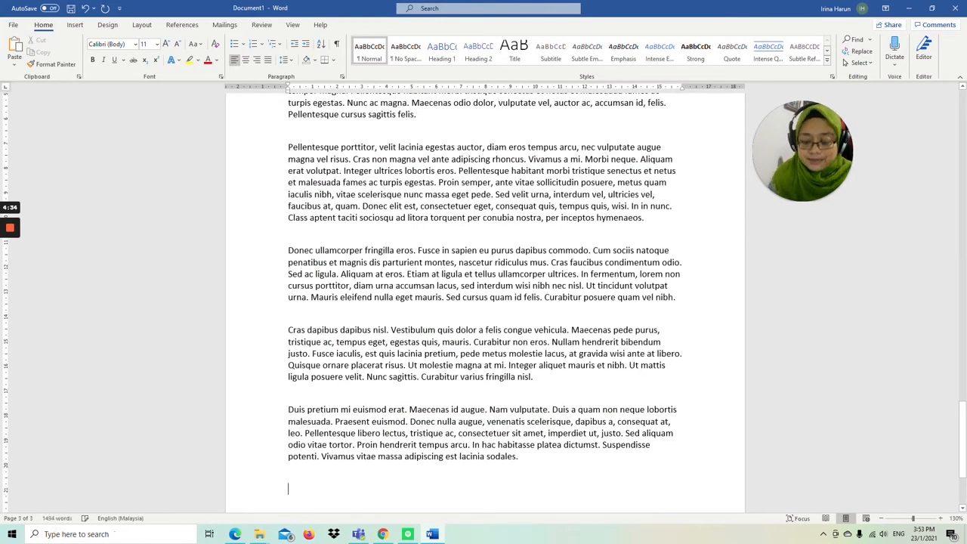
Format the entire document's text in Times New Roman at size 12.
scroll(483, 302, up, 20)
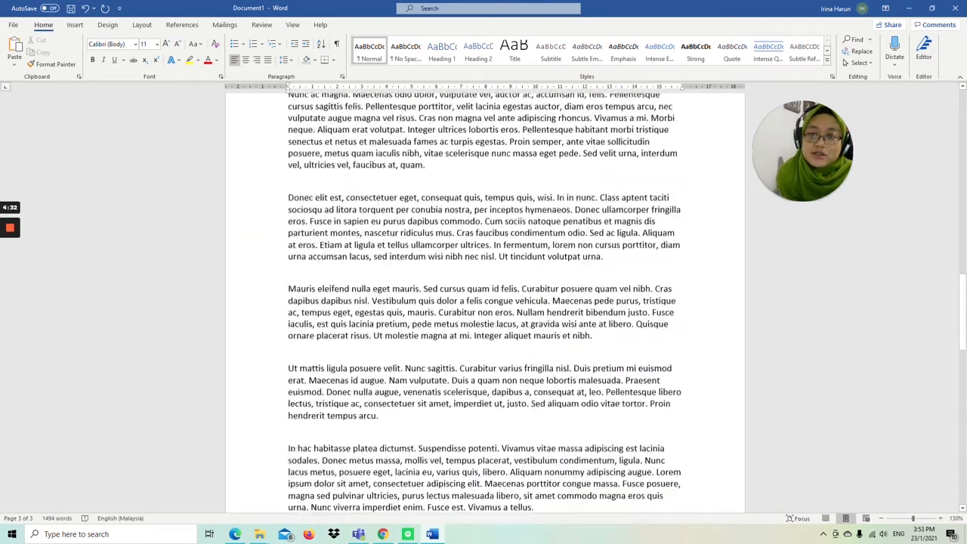
scroll(484, 302, up, 20)
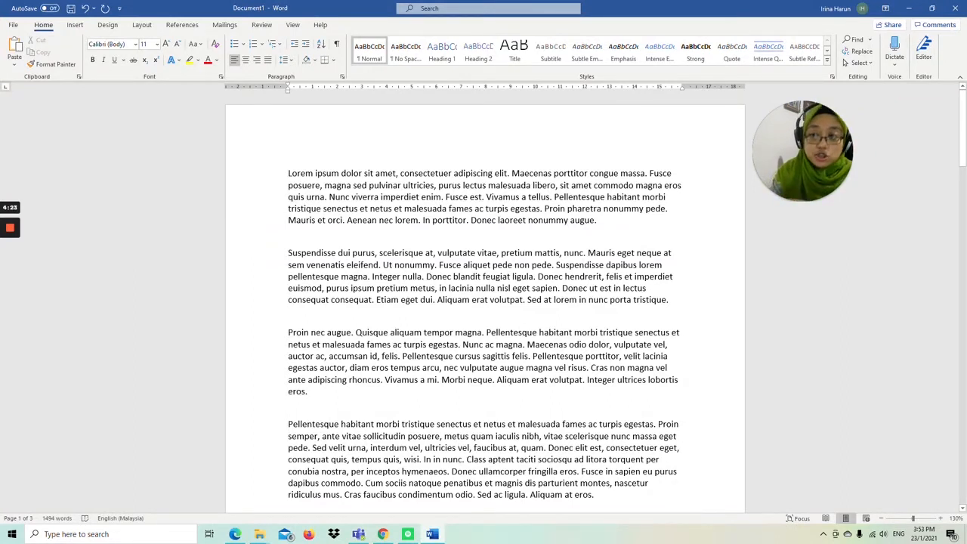
key(ctrl+a)
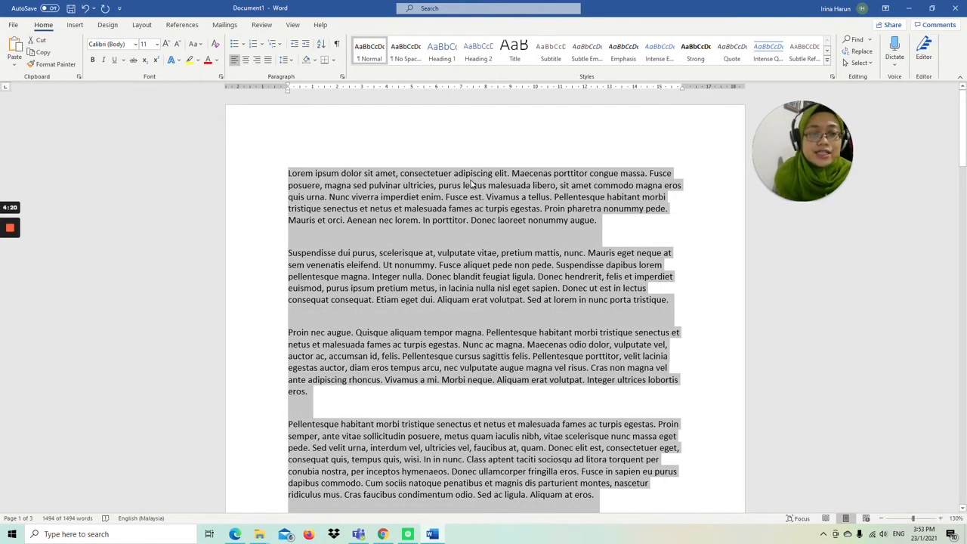
click(135, 46)
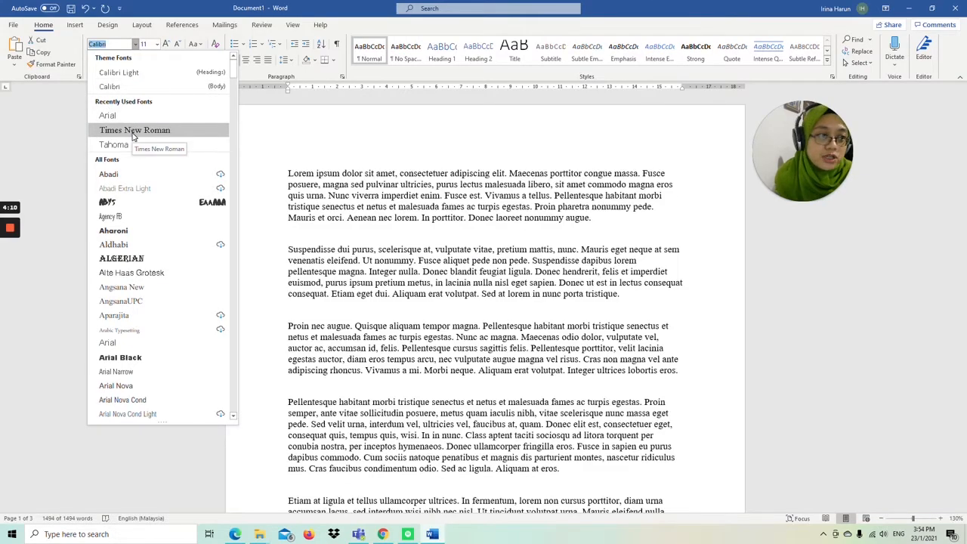
click(133, 130)
key(ctrl+a)
click(156, 45)
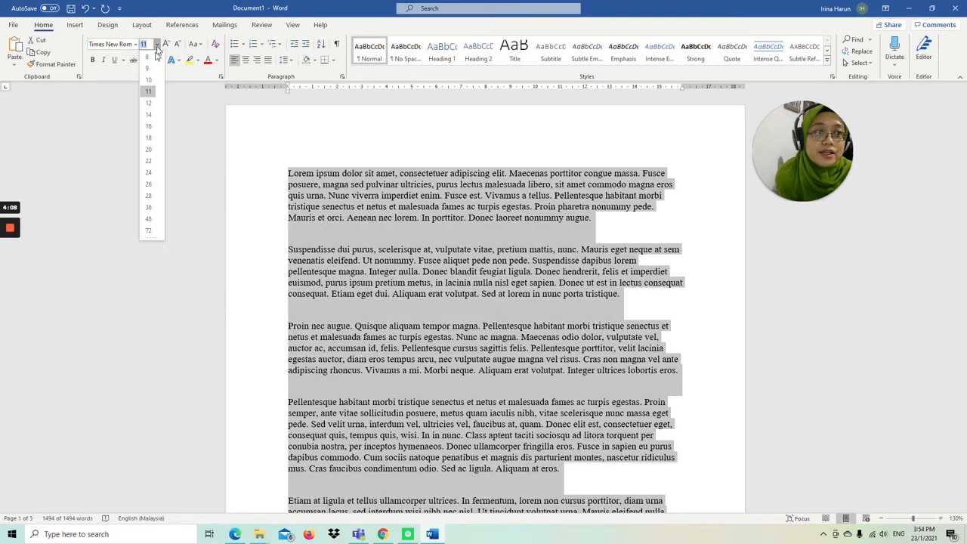
click(148, 102)
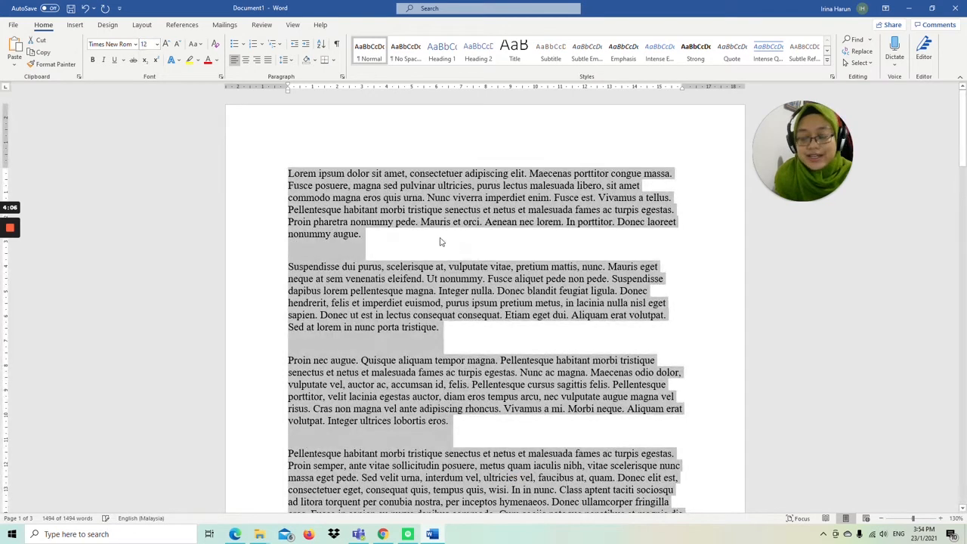
click(438, 240)
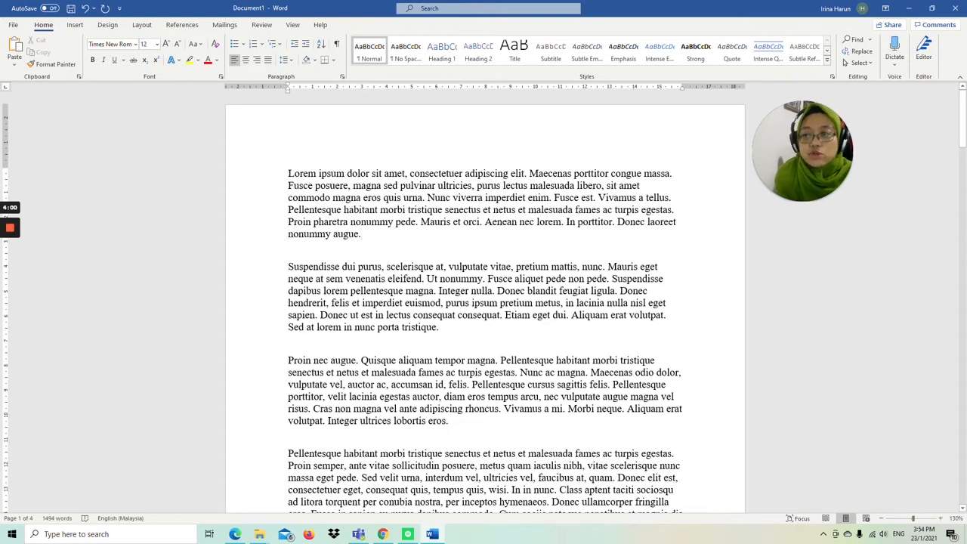
Justify all paragraphs of the document.
key(ctrl+a)
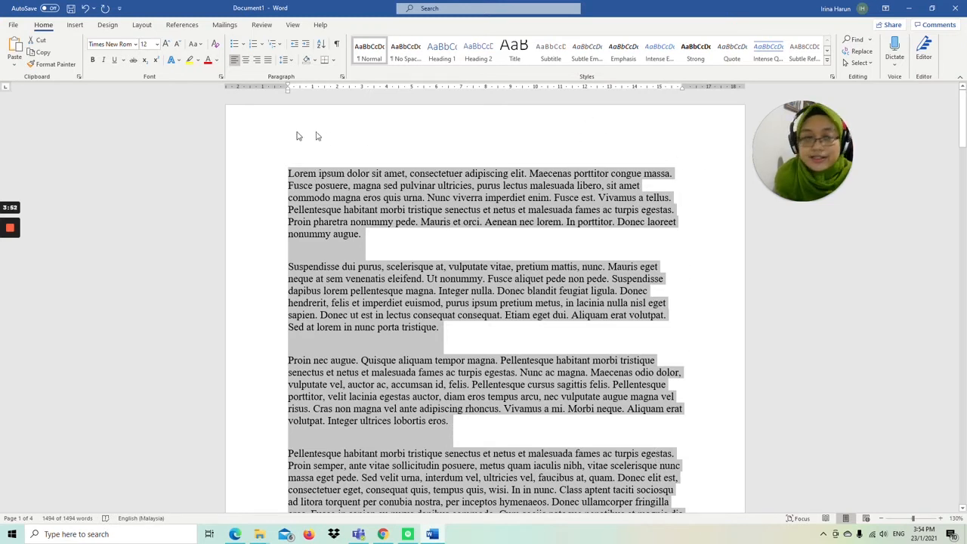
click(268, 61)
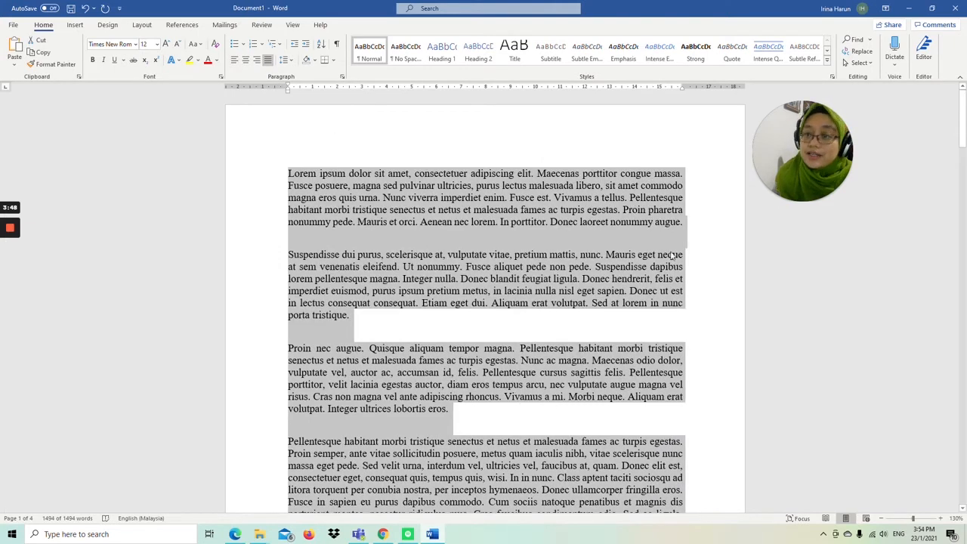
click(657, 308)
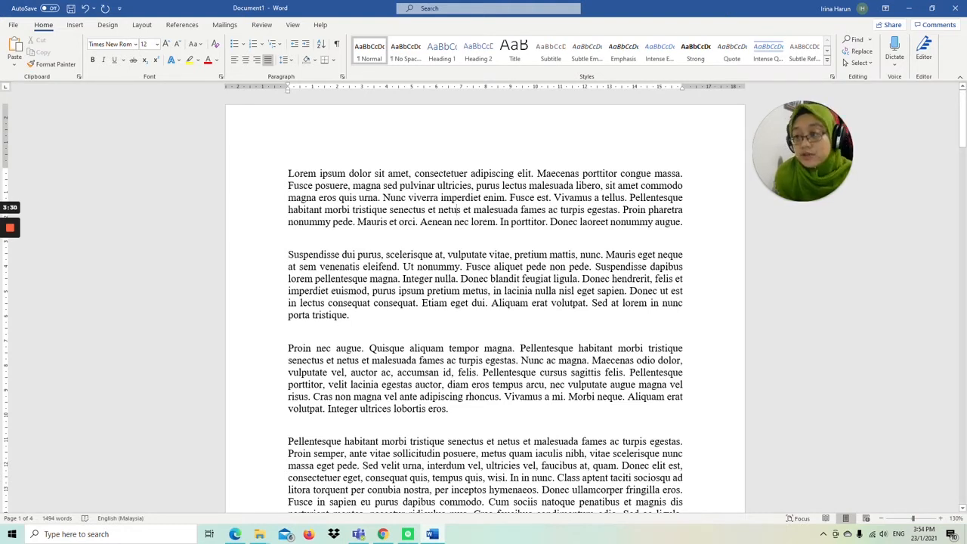
Set the line spacing of the whole document to 2.0.
key(ctrl+a)
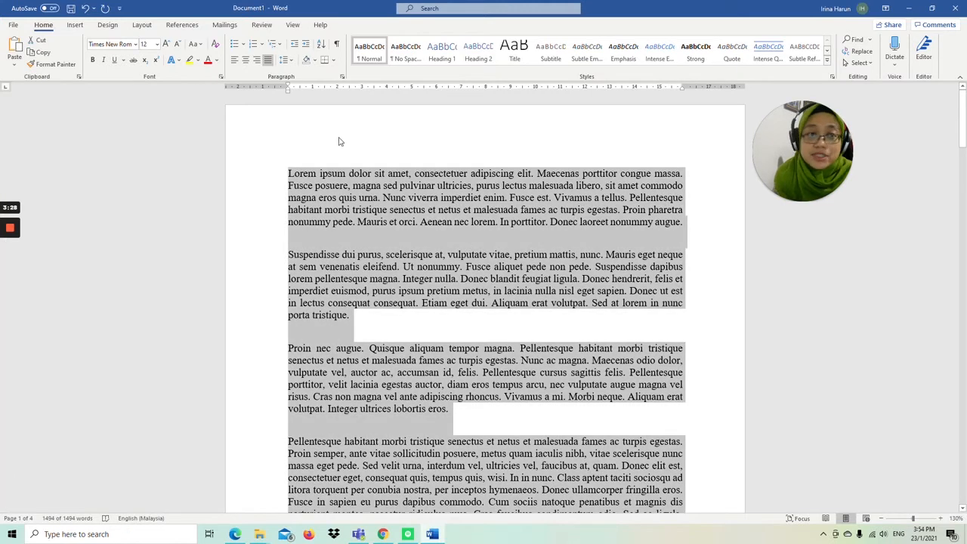
click(292, 63)
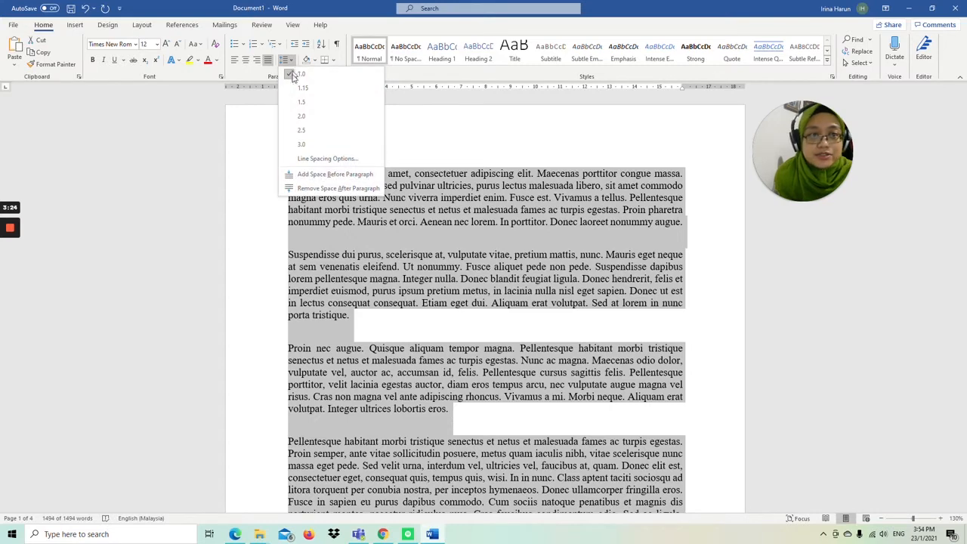
click(302, 118)
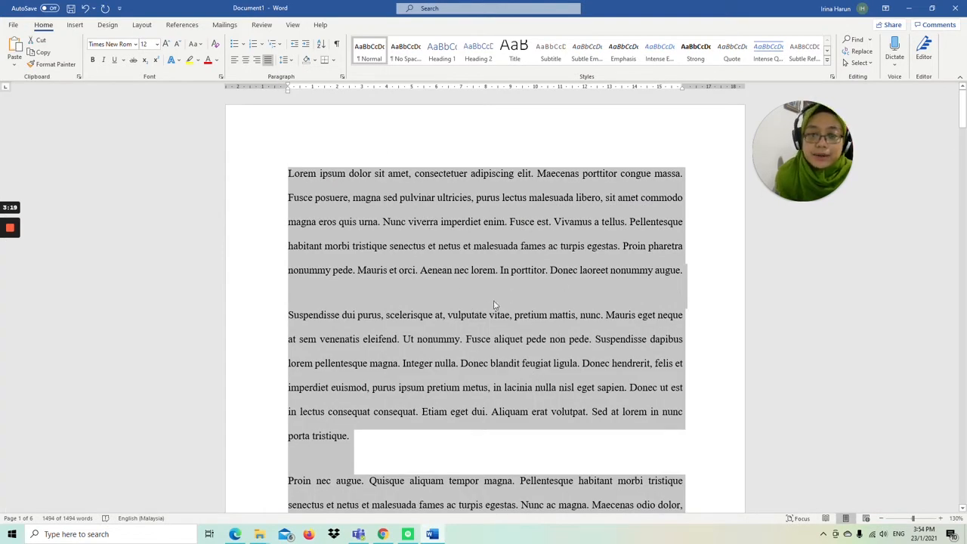
scroll(514, 333, down, 3)
scroll(513, 333, down, 15)
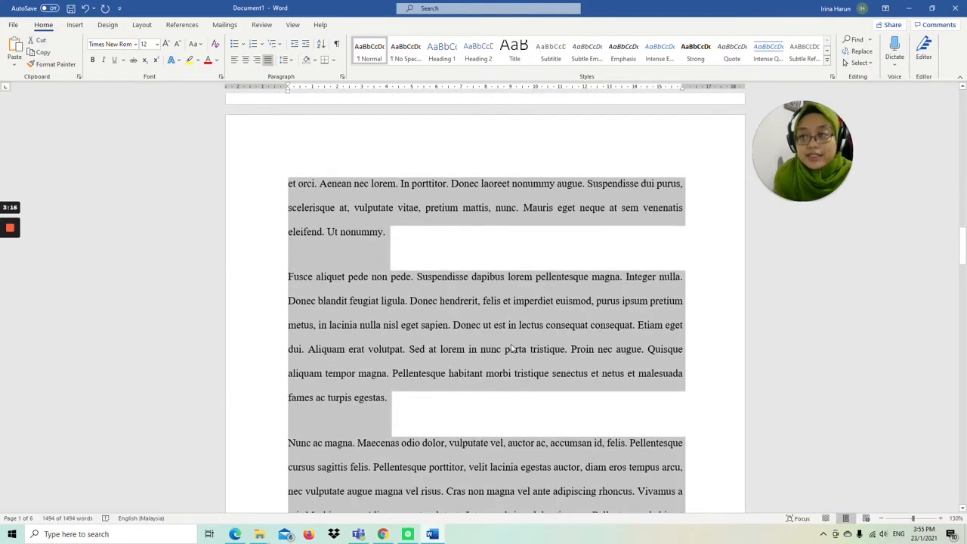
scroll(506, 340, up, 10)
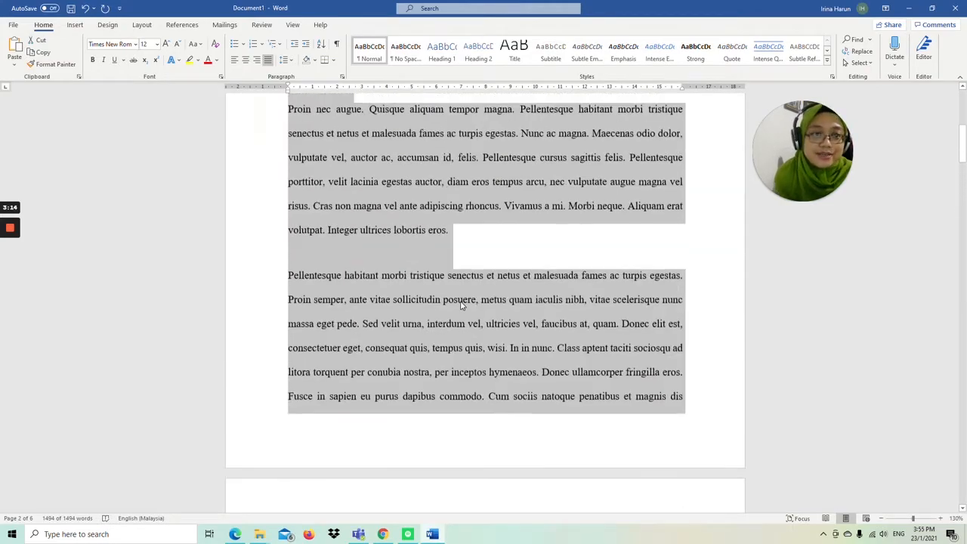
scroll(462, 304, up, 5)
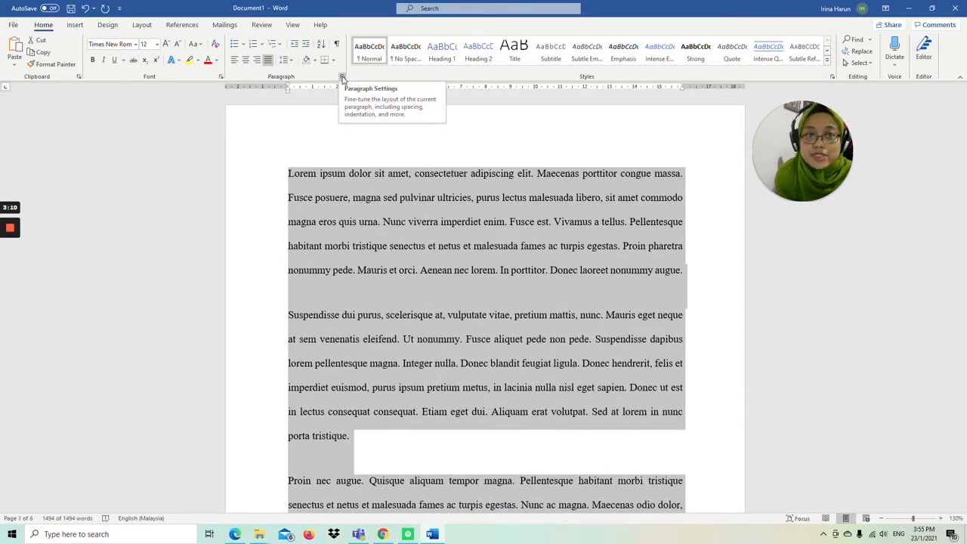
Choose Double line spacing in the paragraph settings for the selected text, check the spacing after paragraphs, and apply the settings.
click(342, 79)
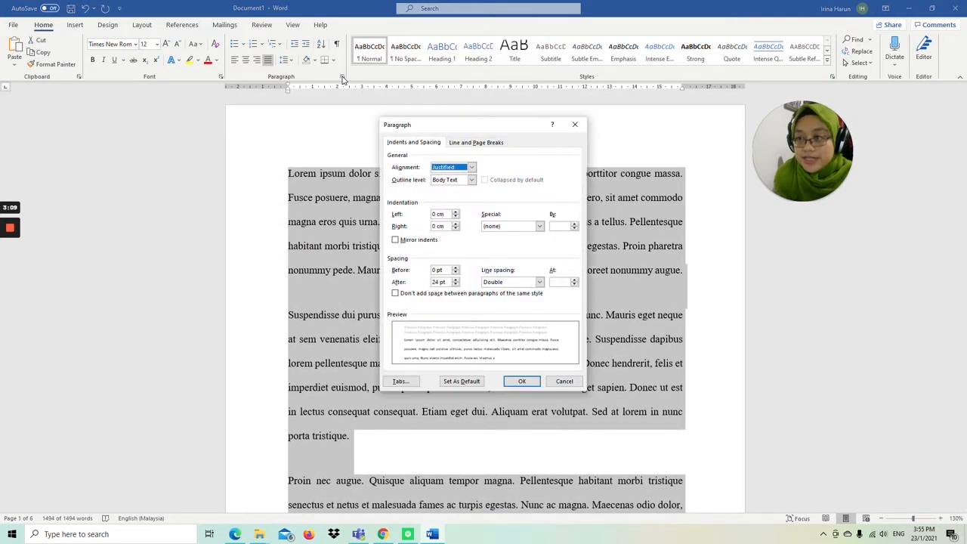
click(524, 282)
click(517, 305)
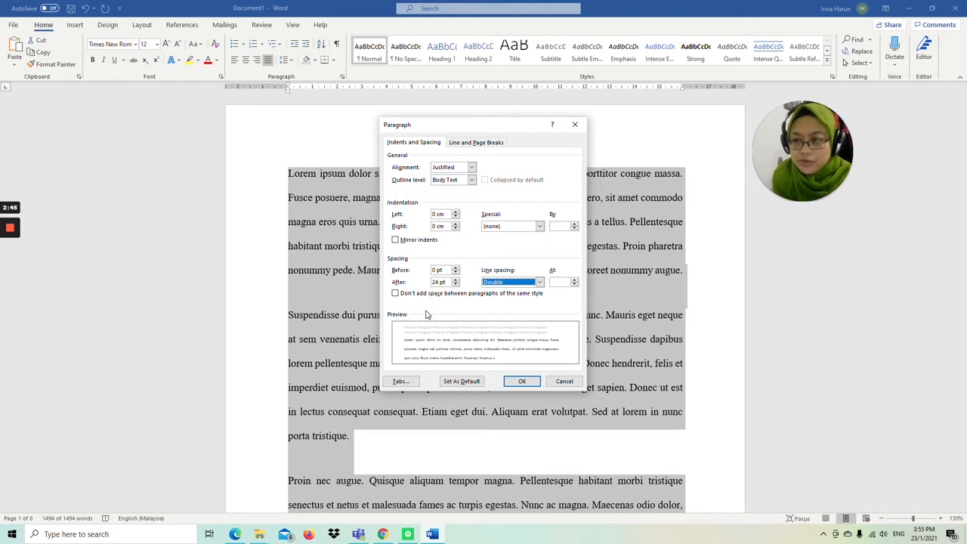
click(442, 282)
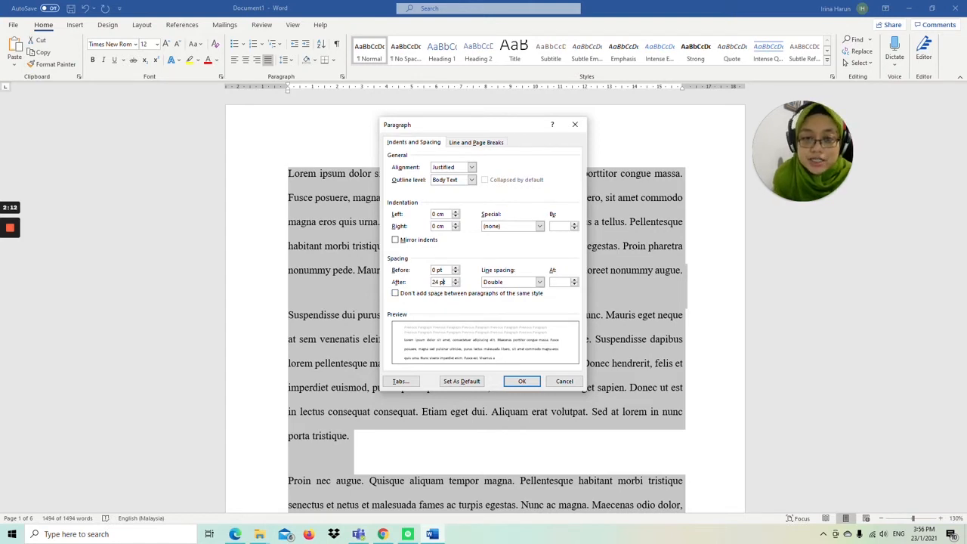
click(513, 385)
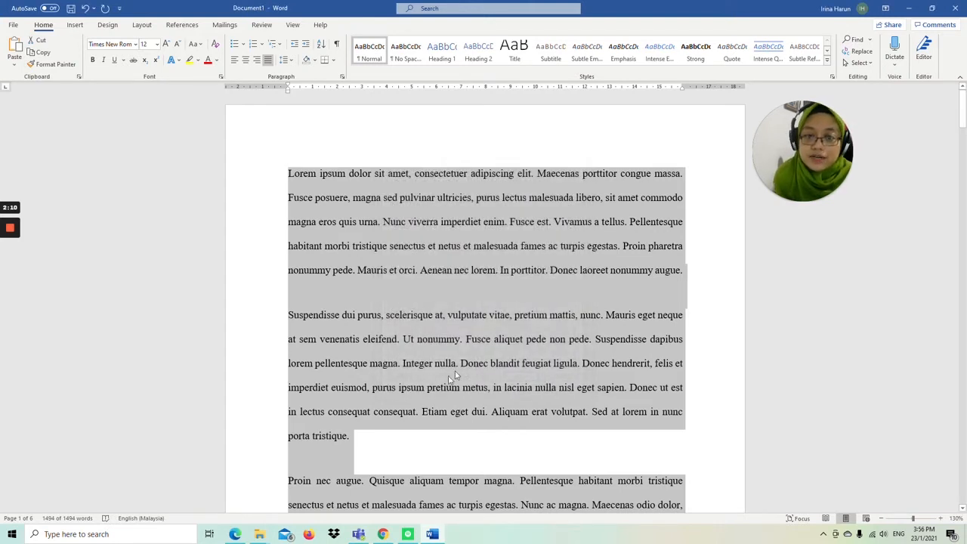
click(432, 315)
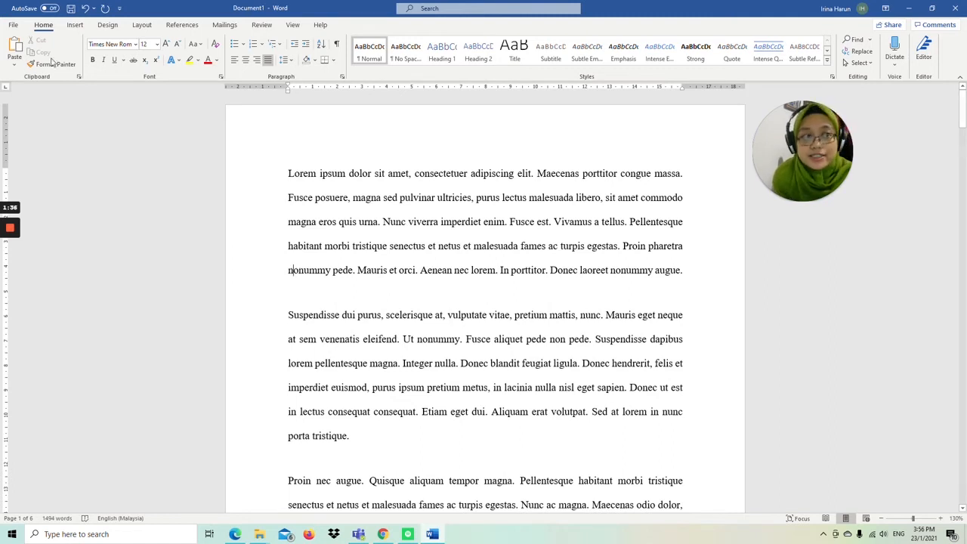
Set custom page margins for the whole document: left 4 cm, and top, bottom and right 2.5 cm.
click(108, 27)
click(144, 25)
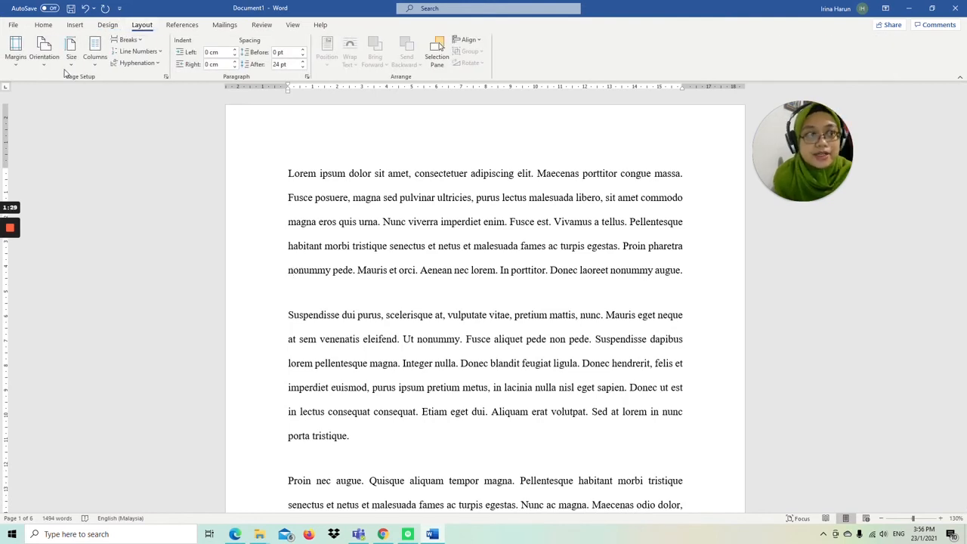
click(19, 70)
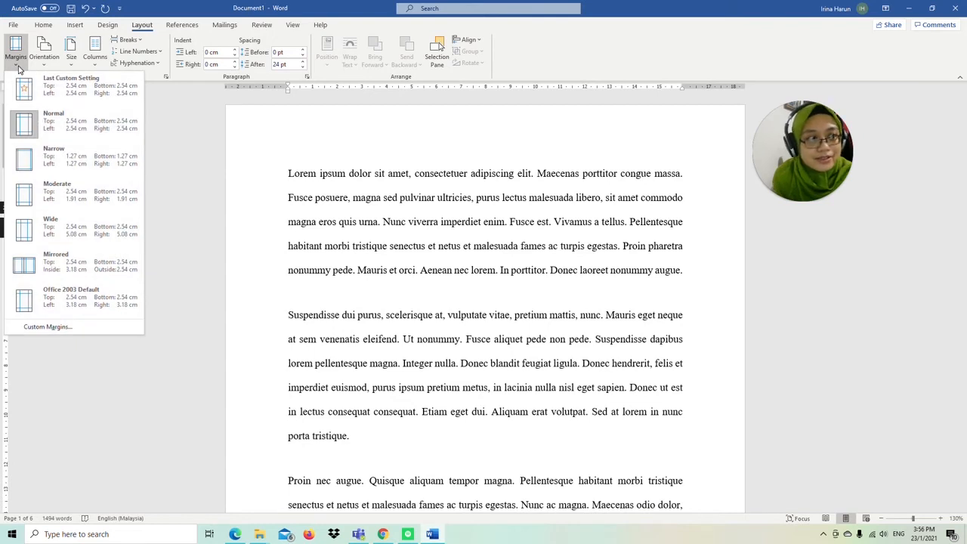
click(106, 328)
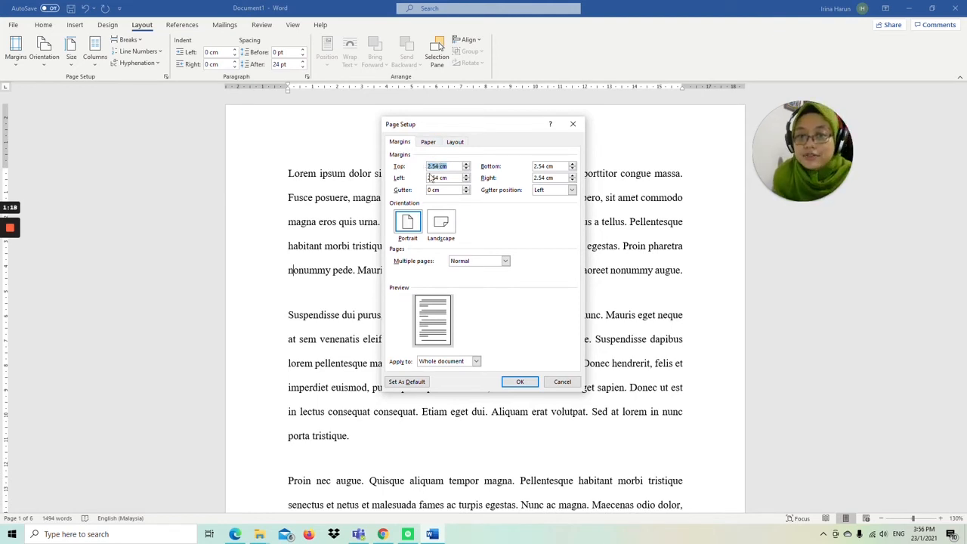
drag(438, 178, 411, 180)
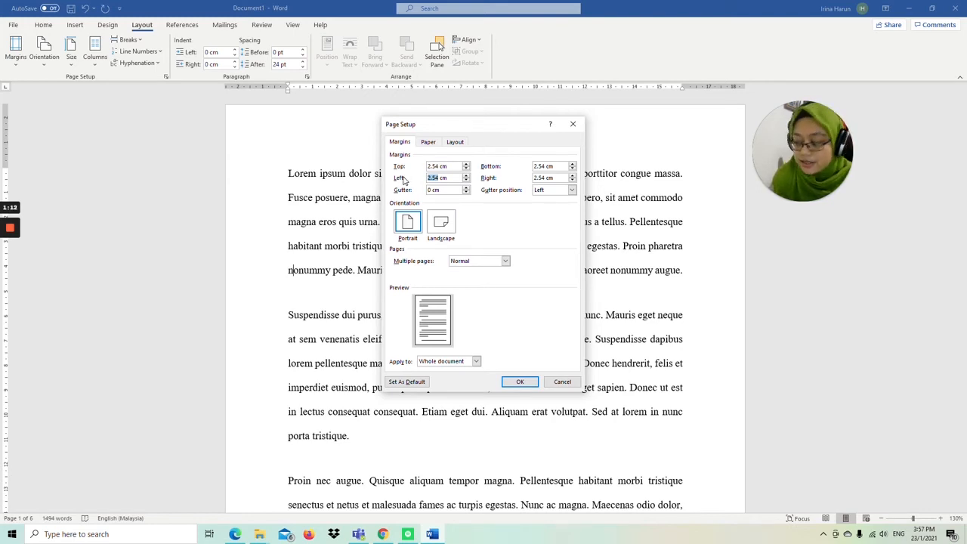
text(4)
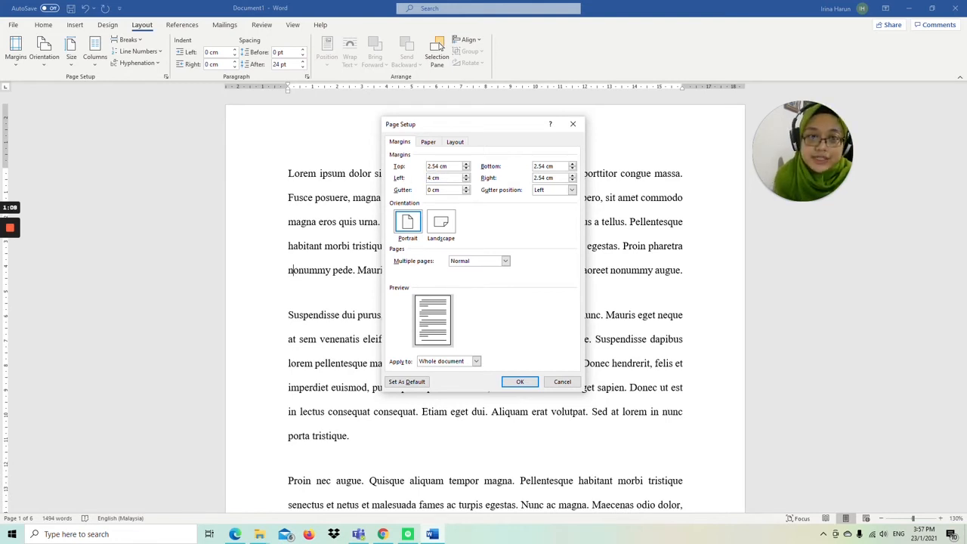
double_click(432, 166)
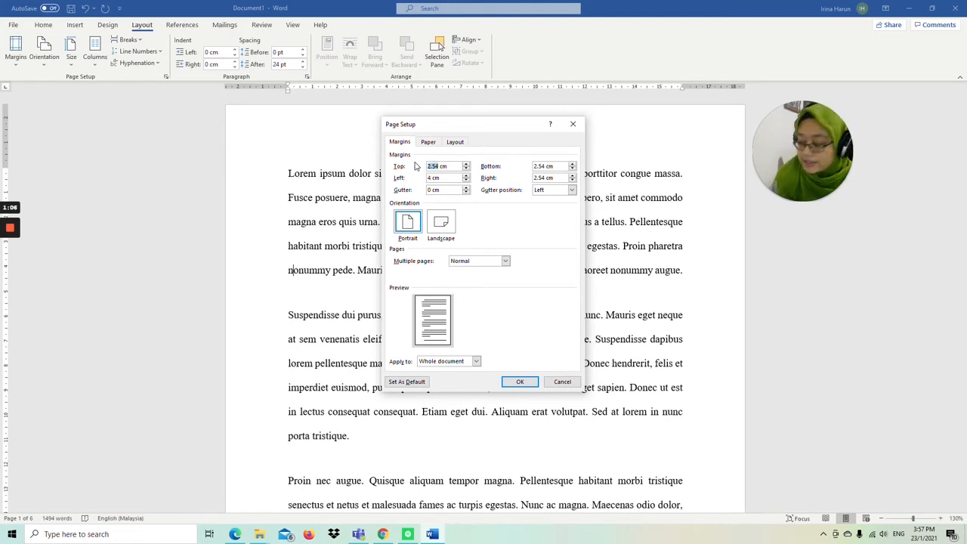
text(2.5)
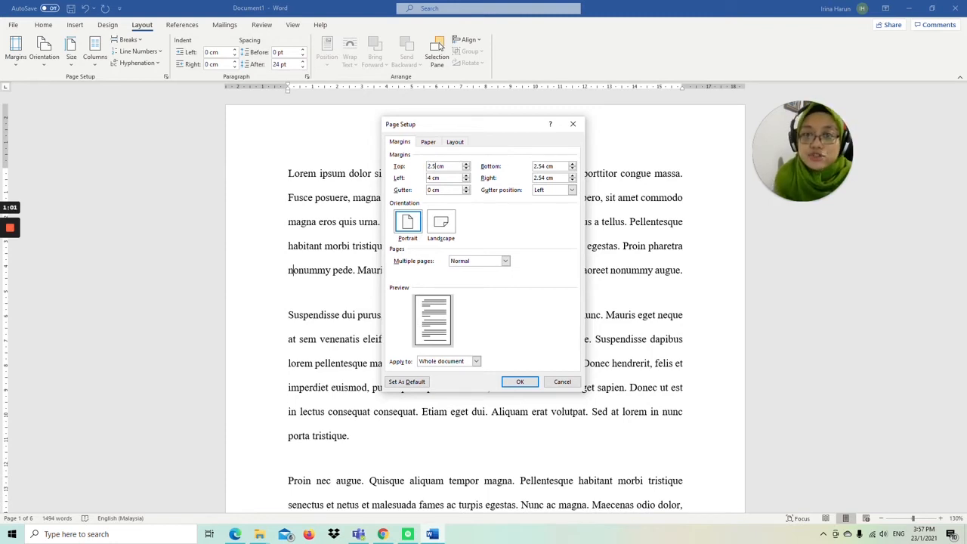
key(BackSpace)
click(554, 177)
key(BackSpace)
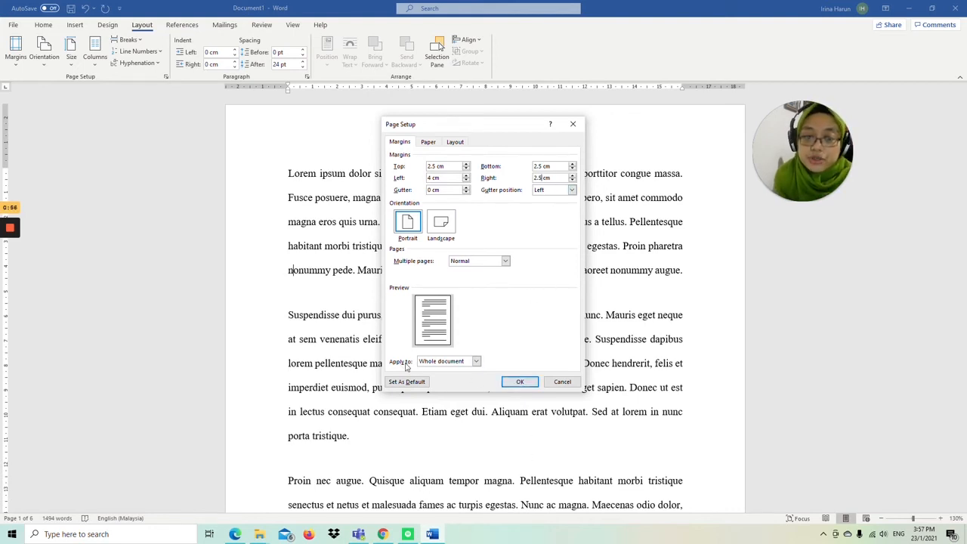
click(518, 382)
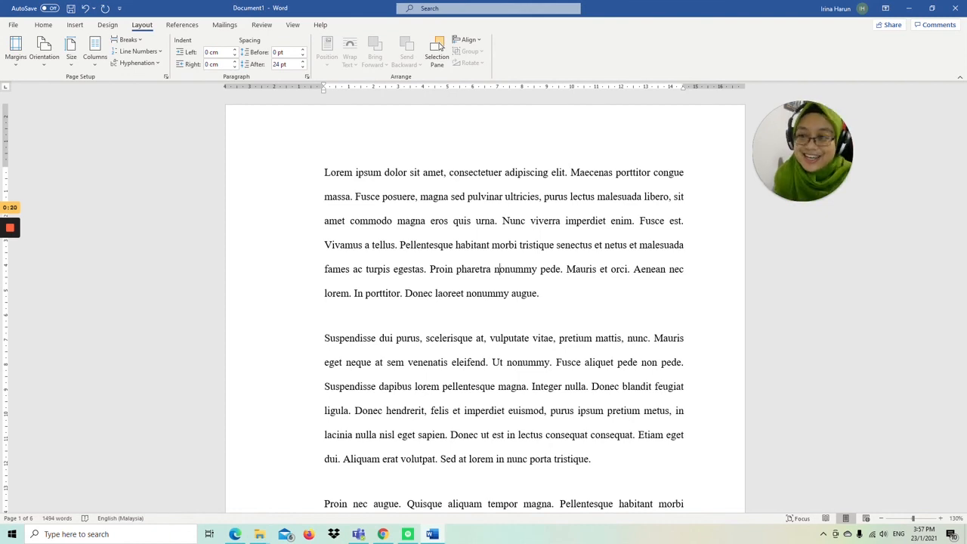
mouse_move(10, 235)
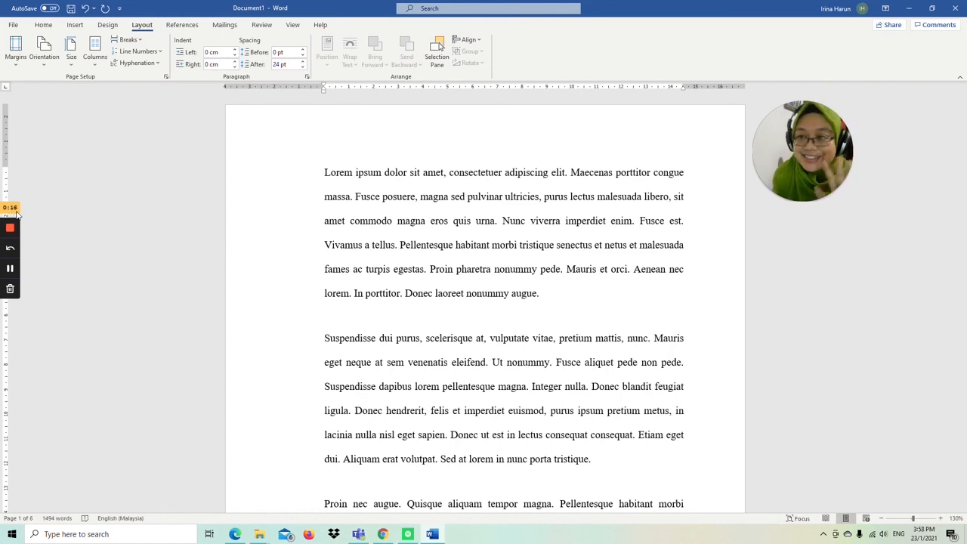
click(10, 226)
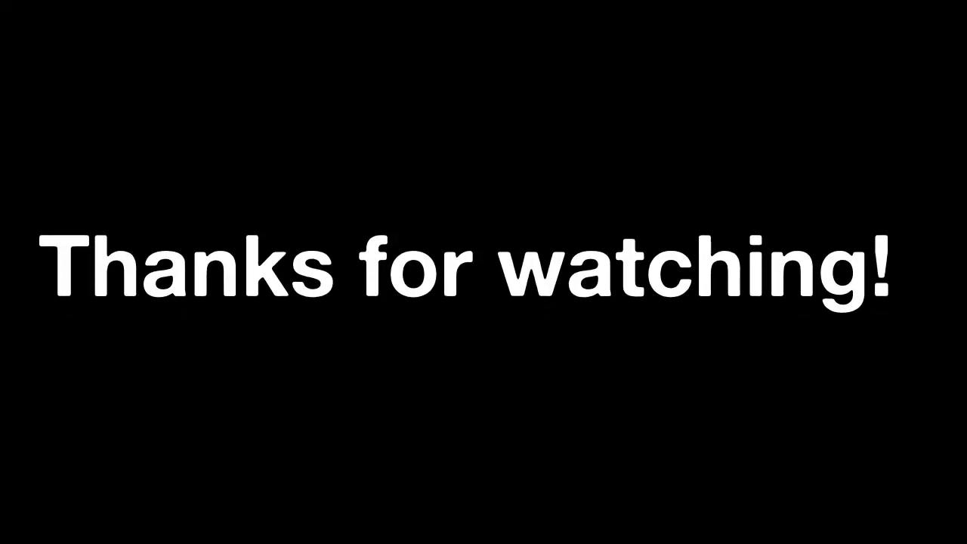